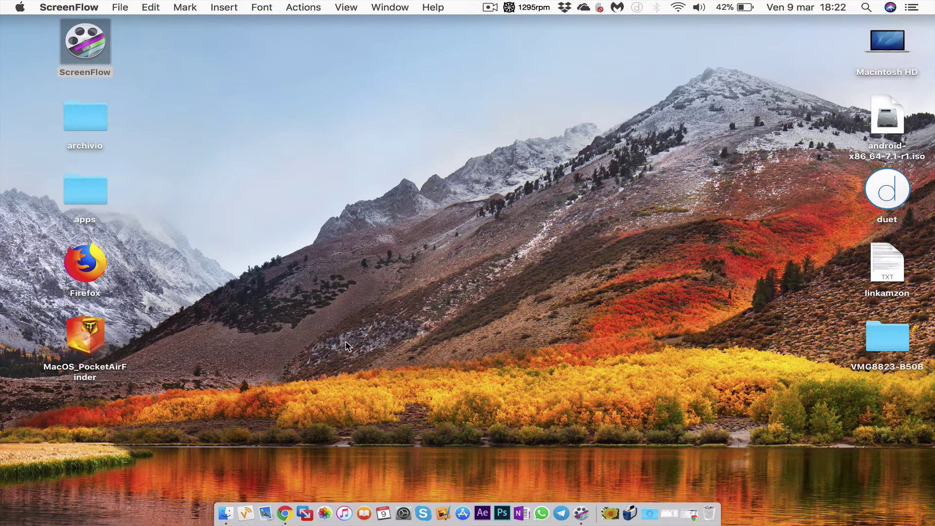
Look up the router's IP address in the detailed information of the current Wi-Fi connection
alt+click(676, 7)
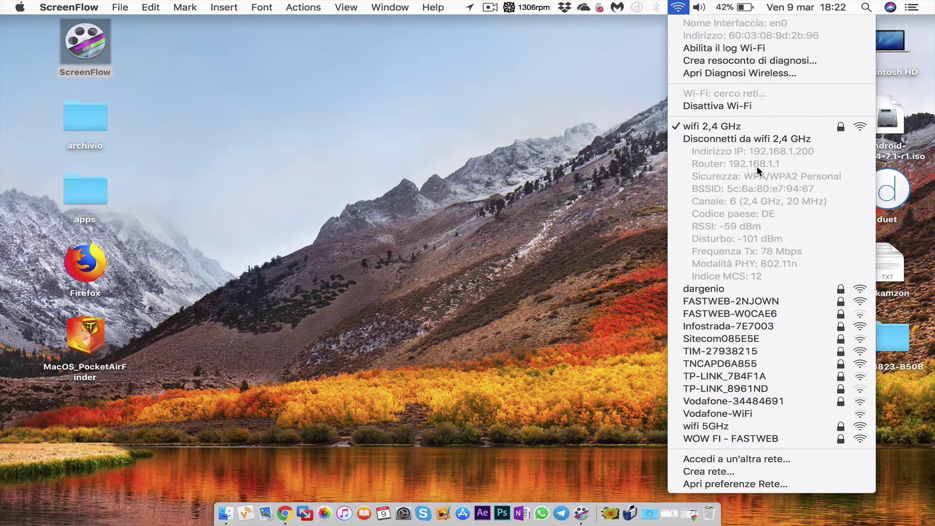
click(445, 276)
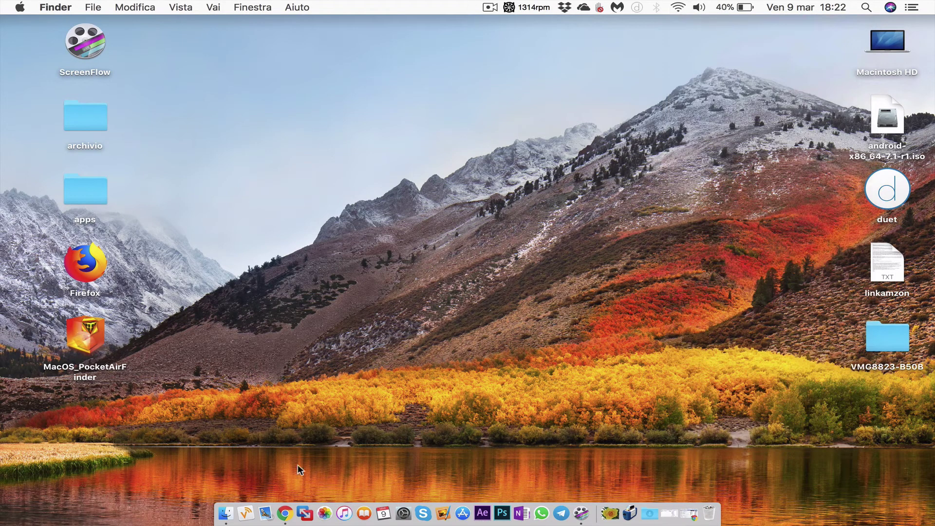
Open a new Chrome window, load the router page at 192.168.1.1 and log in with the prefilled credentials
click(286, 506)
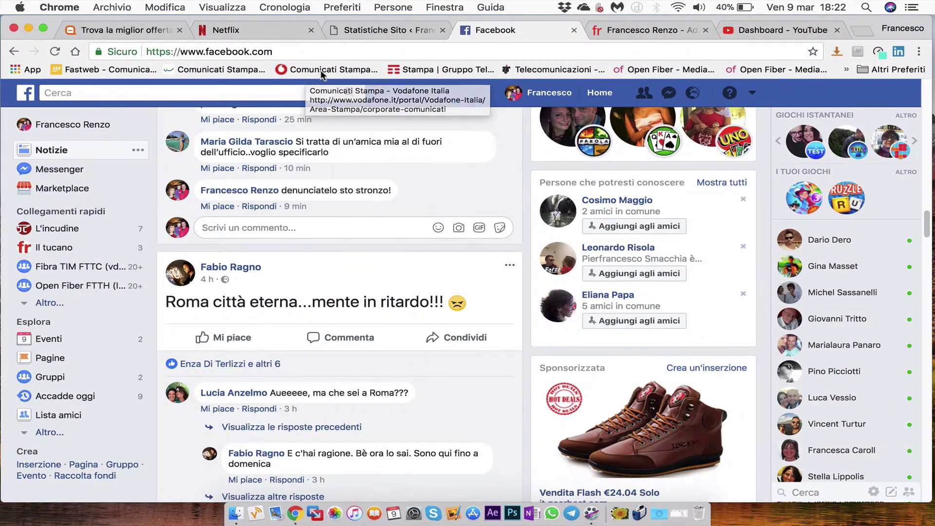
key(super+h)
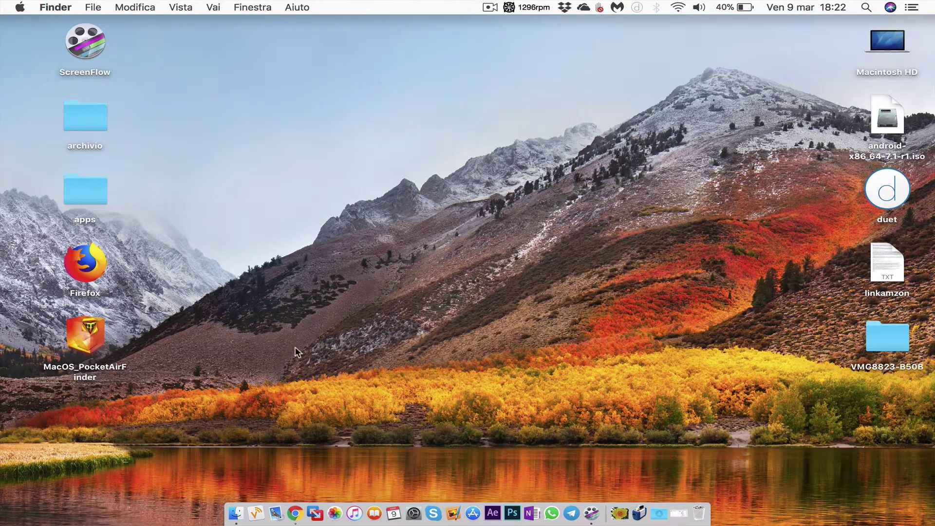
click(295, 519)
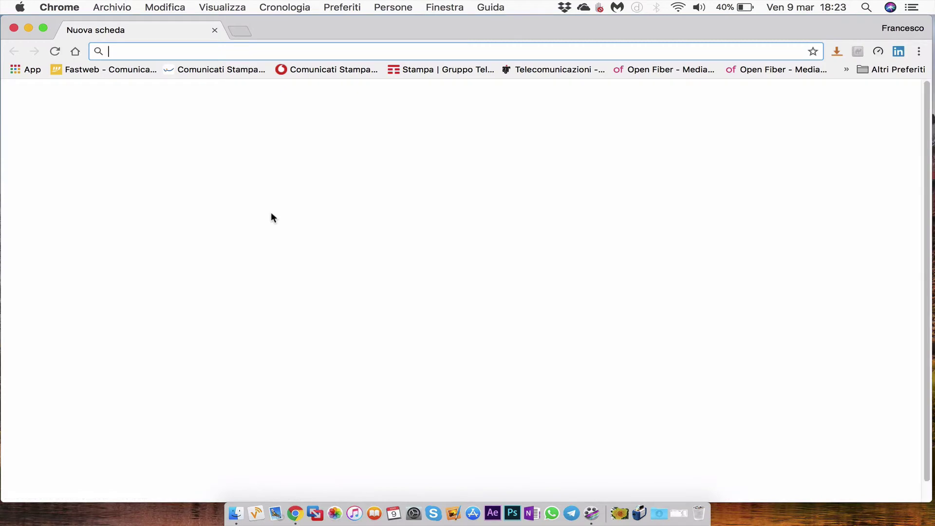
text(192.168.1.1)
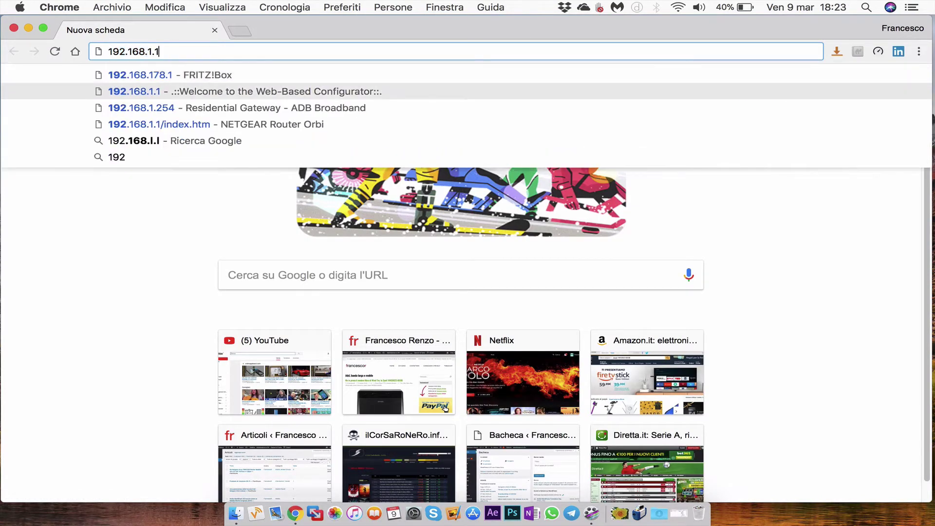
key(Return)
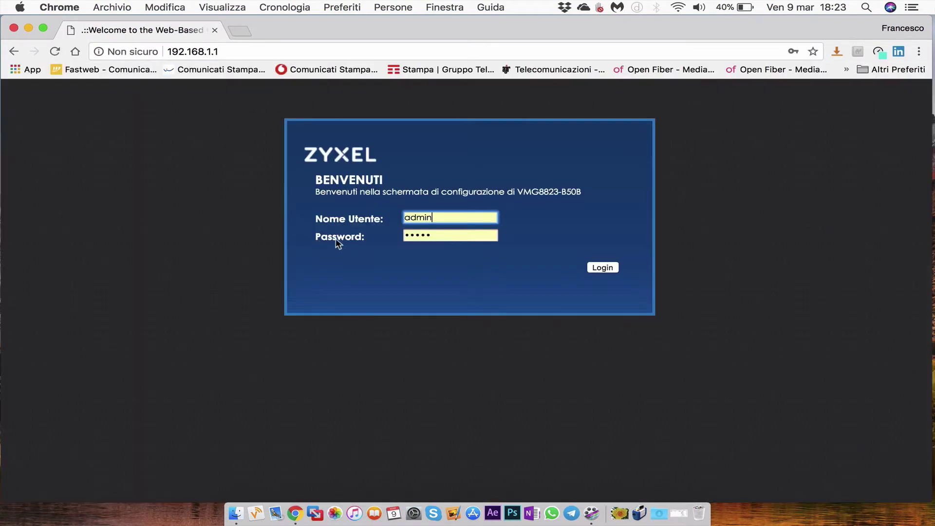
click(602, 268)
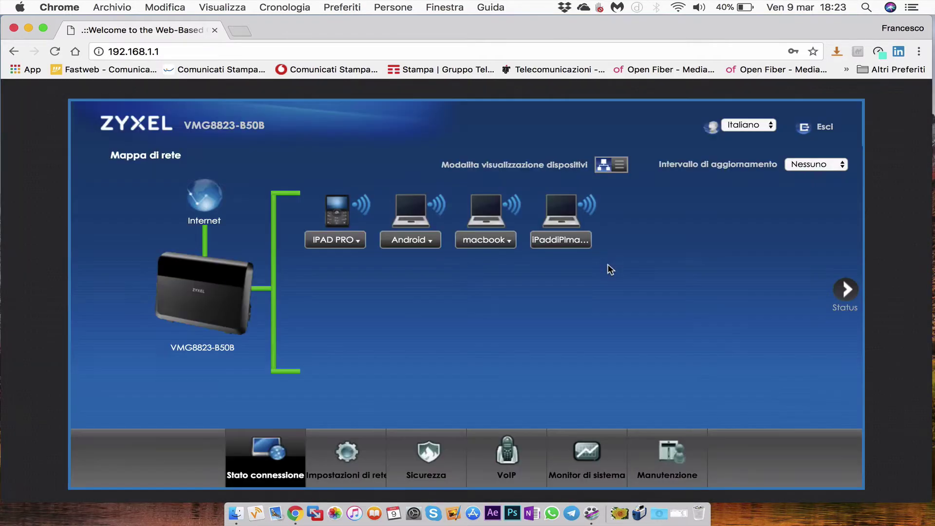
Open the router's Wireless settings, keeping 2.4GHz as the band to configure and wireless set to Abilitato
mouse_move(346, 453)
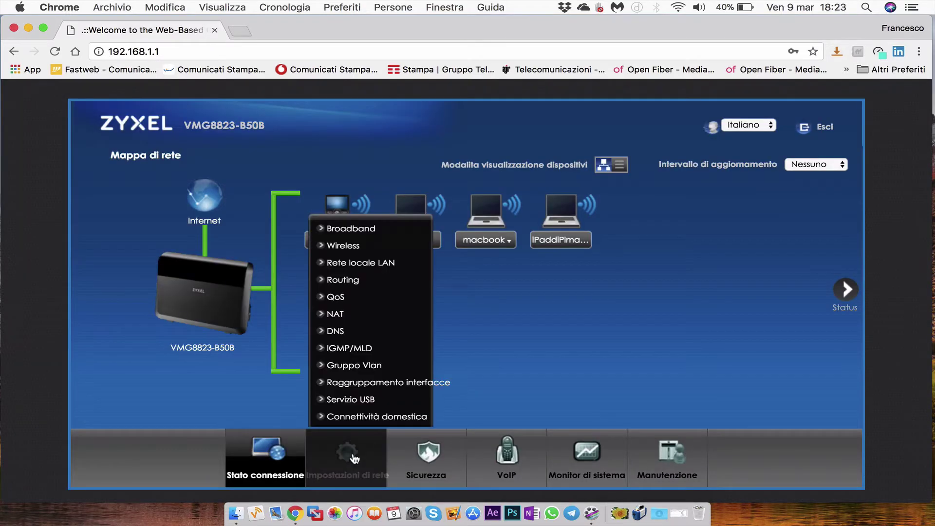
click(340, 246)
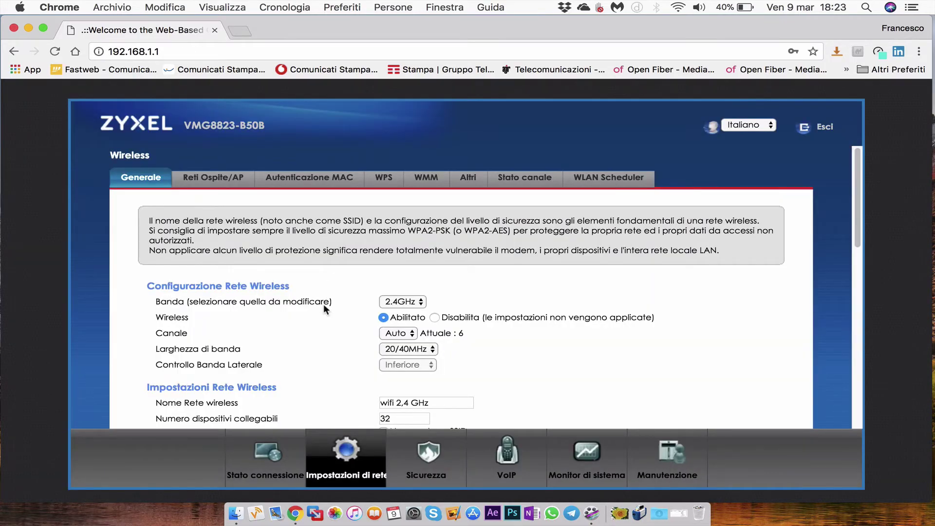
scroll(323, 303, down, 1)
click(403, 275)
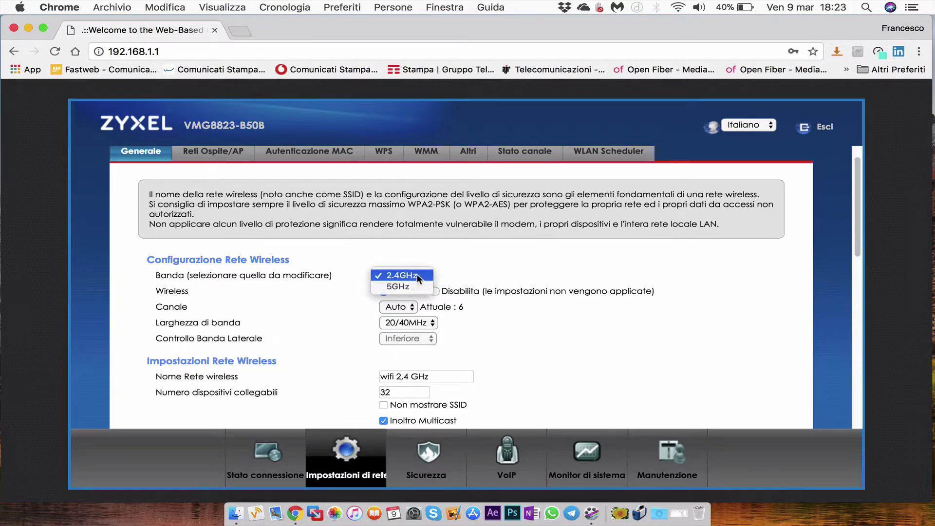
click(452, 271)
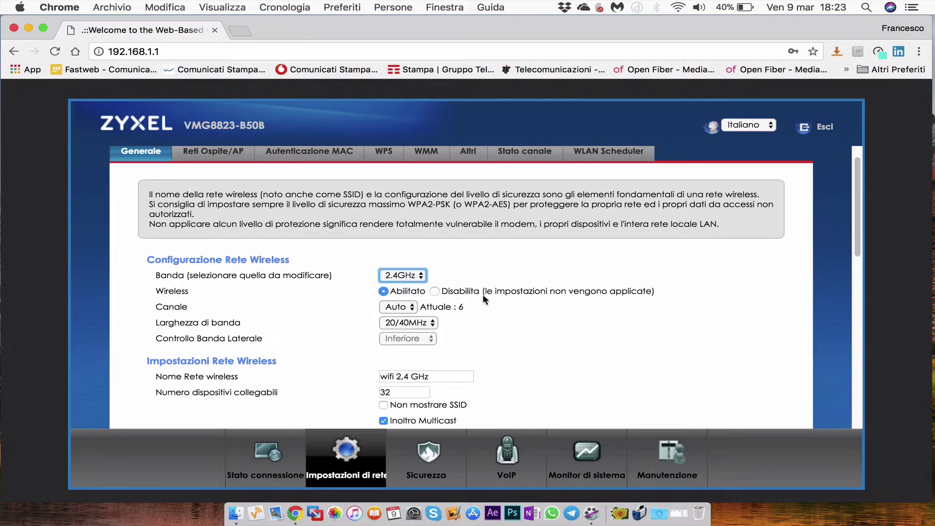
scroll(483, 297, down, 1)
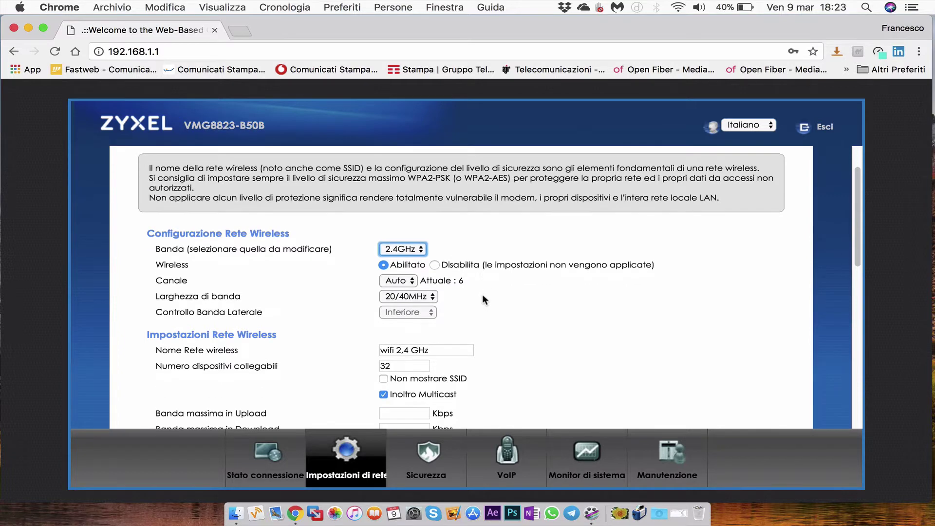
click(436, 263)
click(406, 264)
scroll(340, 316, down, 3)
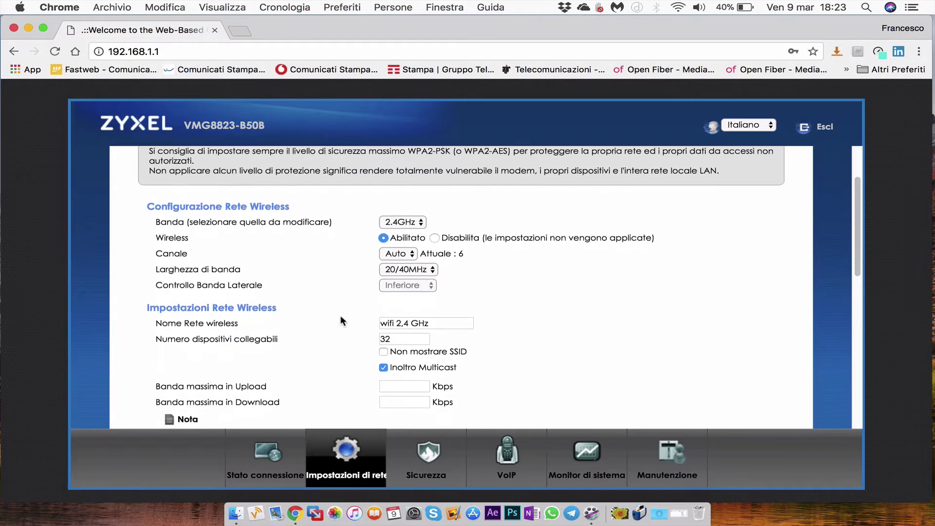
Highlight the 2.4 GHz network name and compare it with the networks listed in the Mac's Wi-Fi list
drag(441, 274, 366, 278)
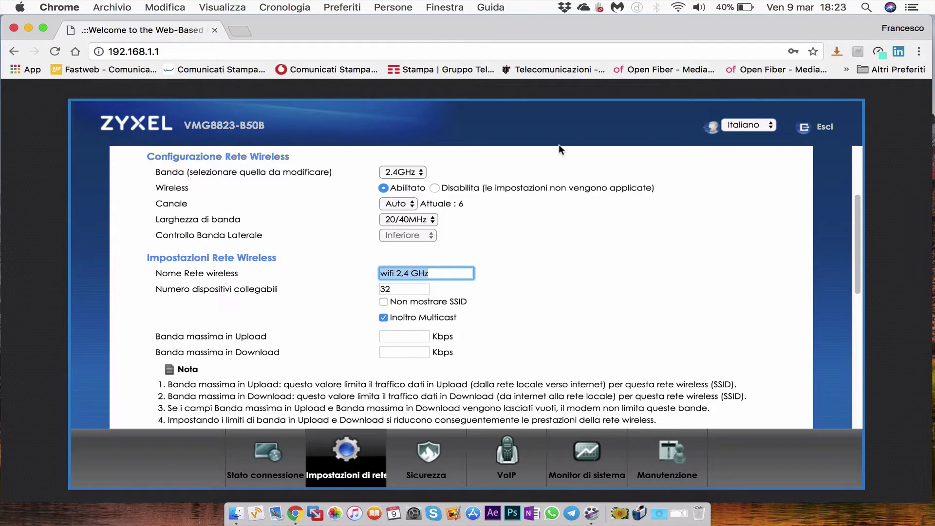
click(679, 7)
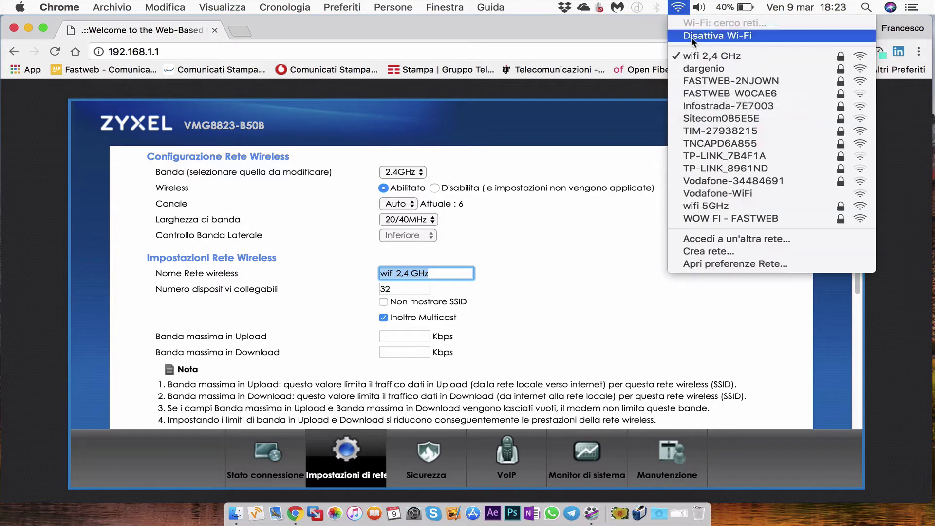
click(697, 206)
Try automatic password generation in the 2.4 GHz network's security settings, and turn it off again with the password hidden
scroll(544, 294, down, 5)
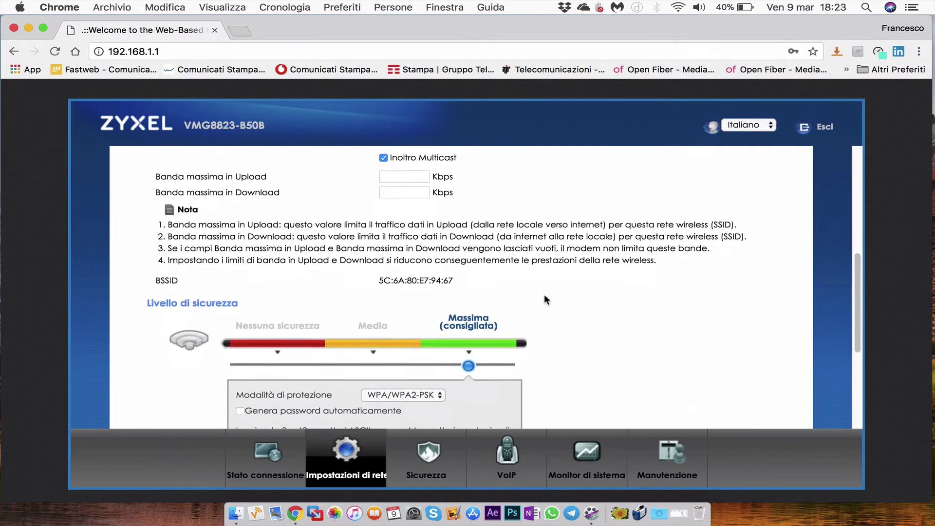
scroll(545, 300, down, 1)
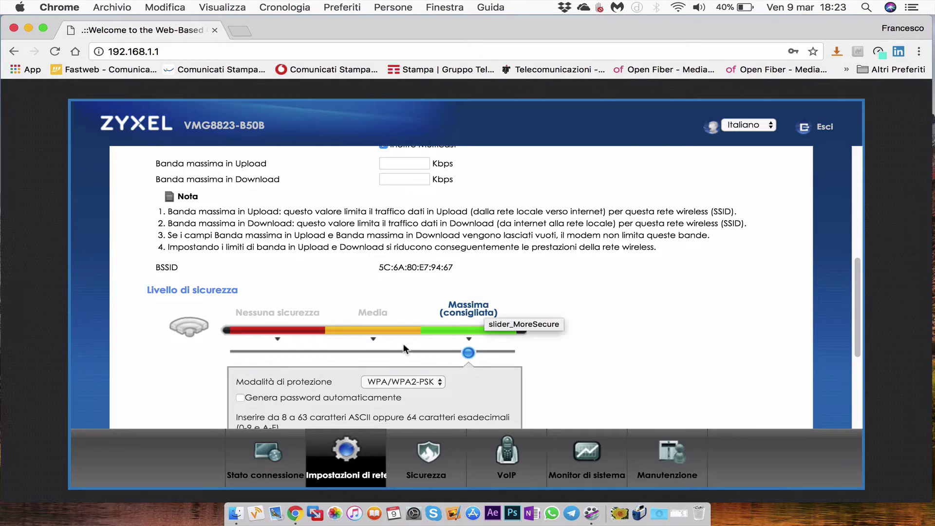
click(330, 398)
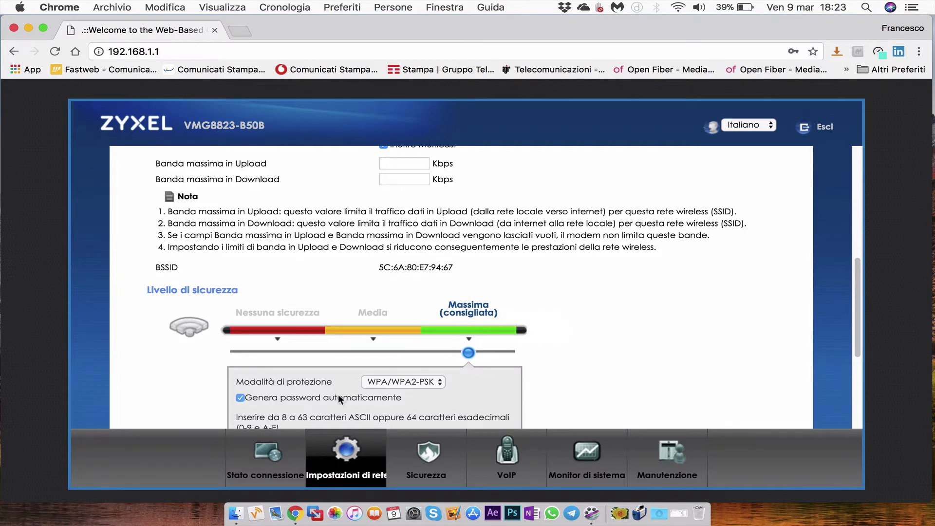
scroll(354, 389, down, 5)
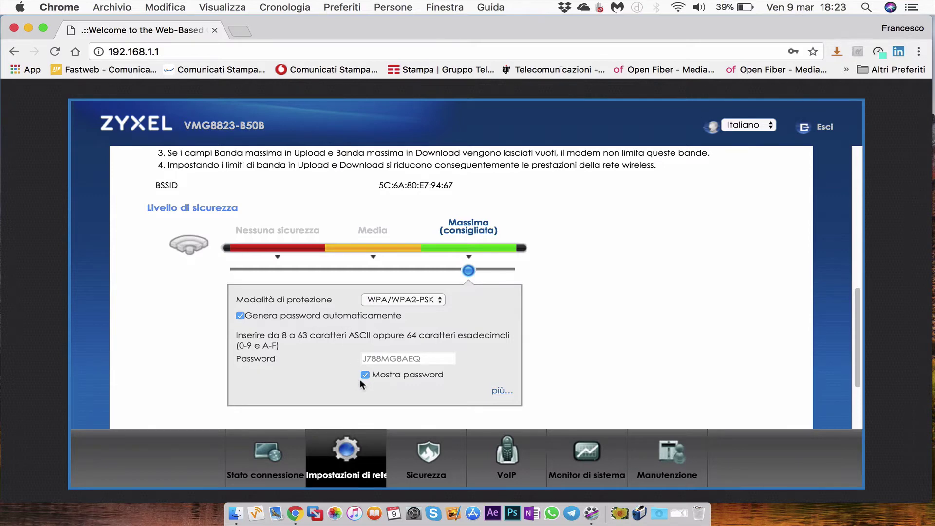
click(362, 376)
click(322, 317)
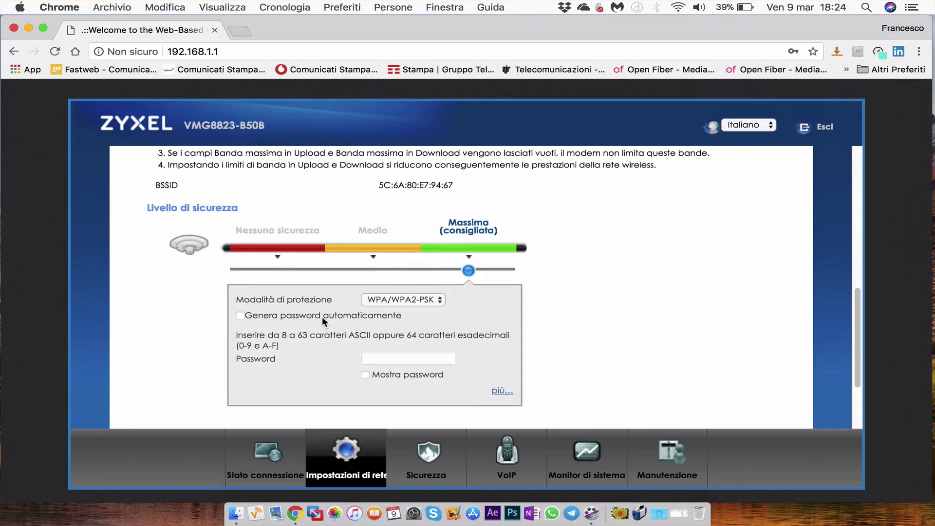
Enter a custom Wi-Fi password for the 2.4 GHz network
click(374, 358)
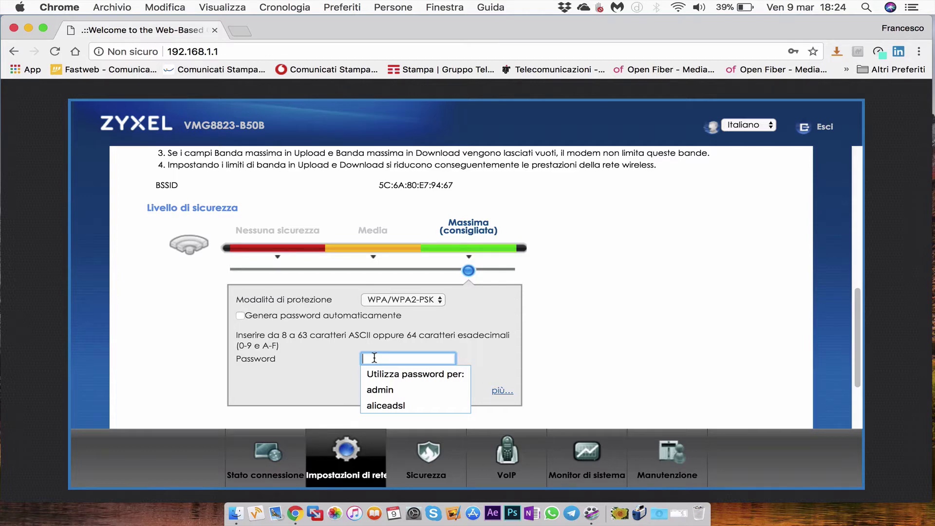
text(•••••••••)
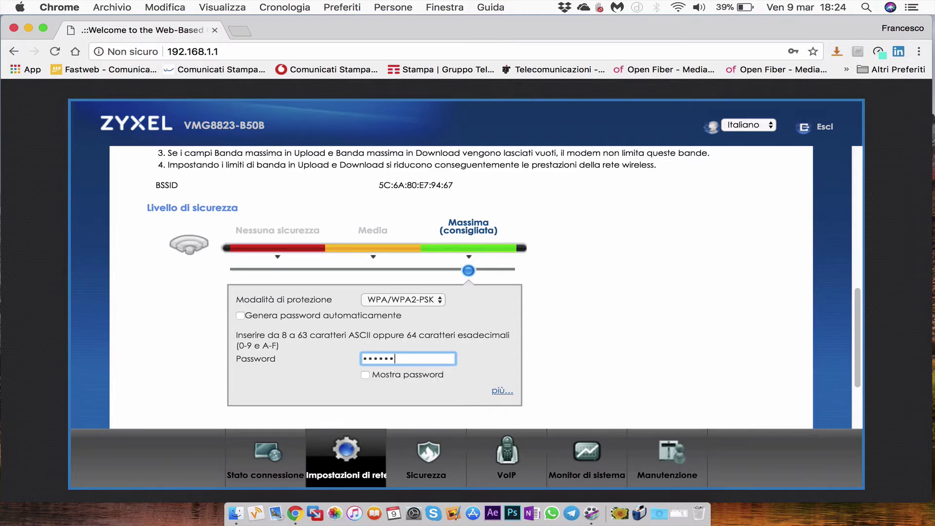
text(•••••)
scroll(674, 321, down, 5)
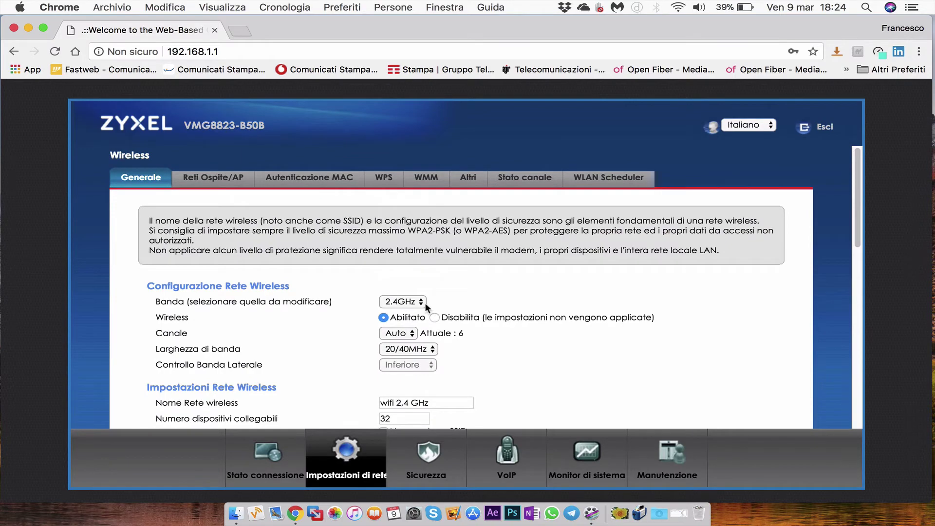
Switch the wireless configuration to the 5GHz band and go to its security level settings
click(422, 302)
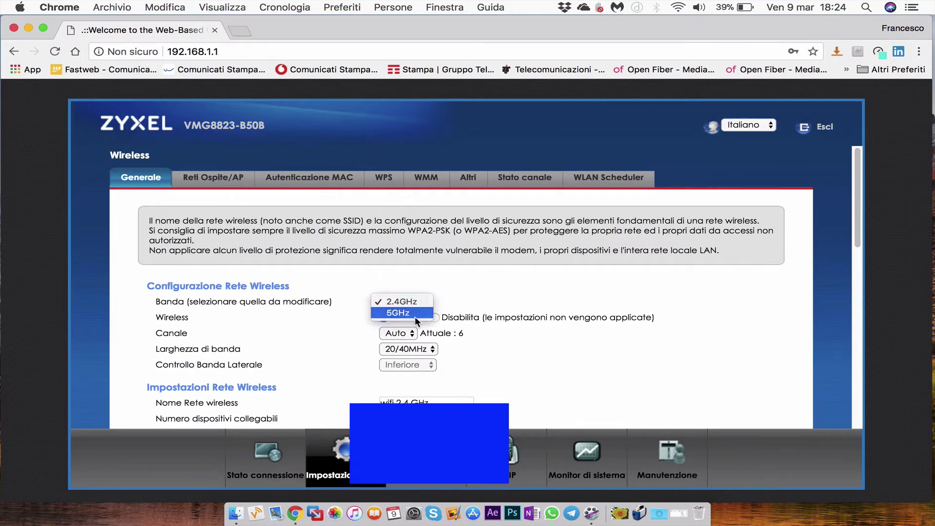
click(404, 313)
scroll(561, 322, down, 3)
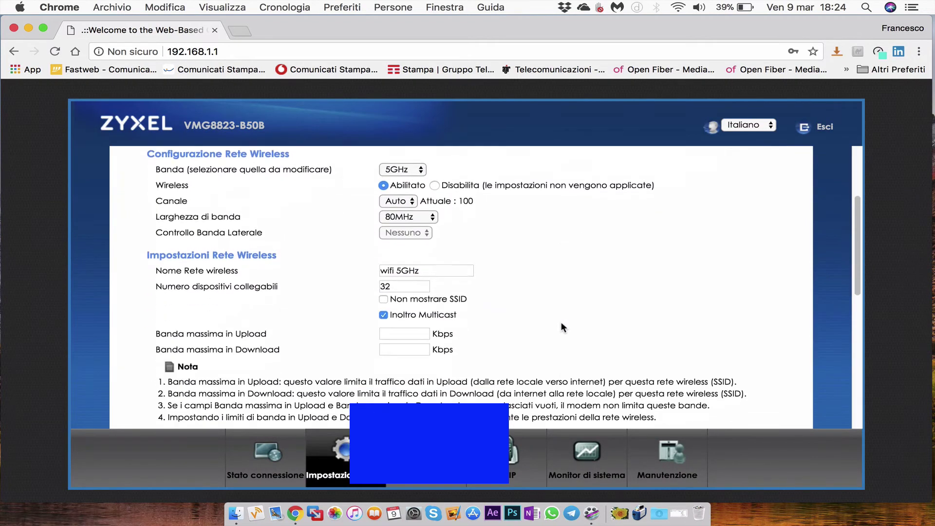
scroll(561, 323, down, 5)
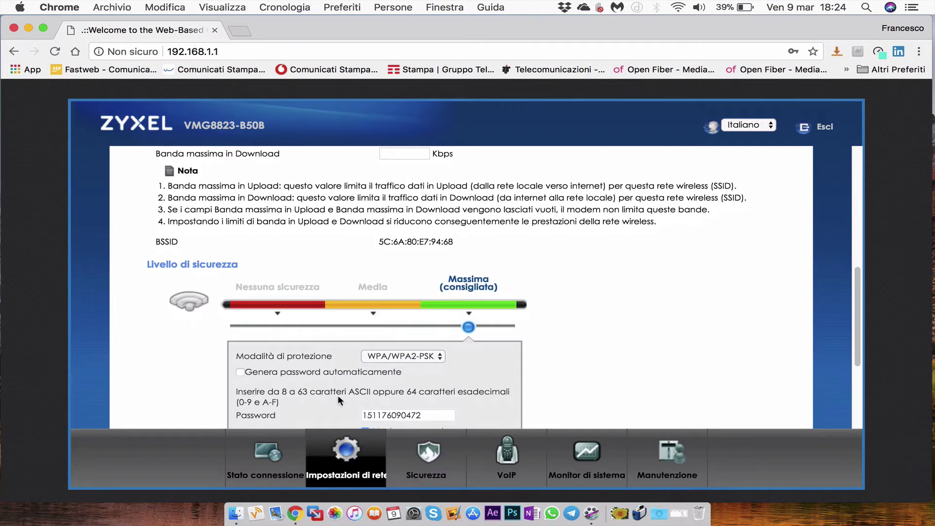
Try automatic password generation for the 5GHz network, and turn it off again with the password hidden
click(239, 372)
scroll(238, 369, down, 2)
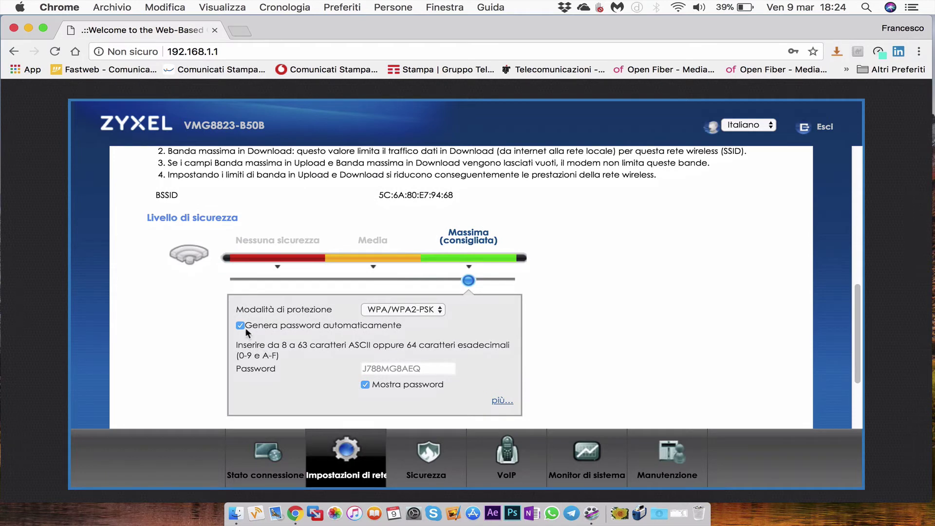
click(364, 385)
click(239, 325)
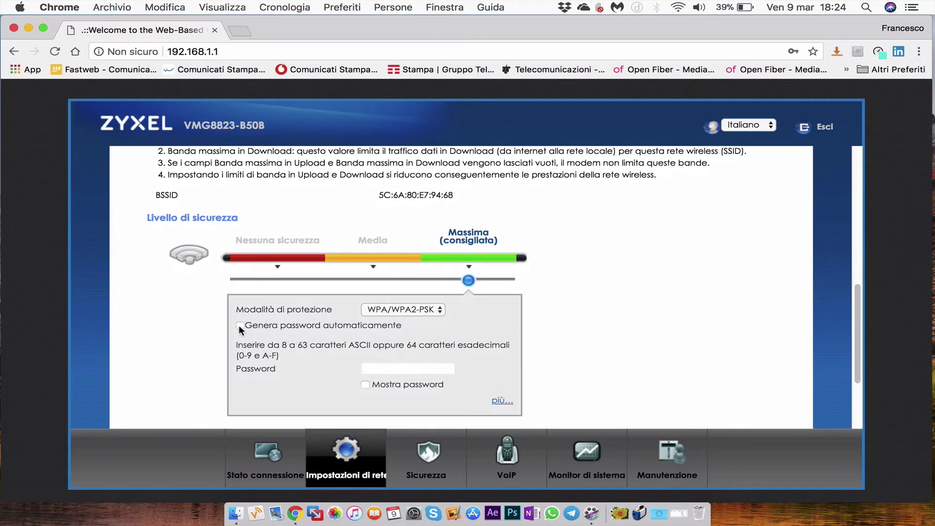
Enter a custom Wi-Fi password for the 5GHz network and return to the start of the wireless settings
click(389, 370)
text(••••••)
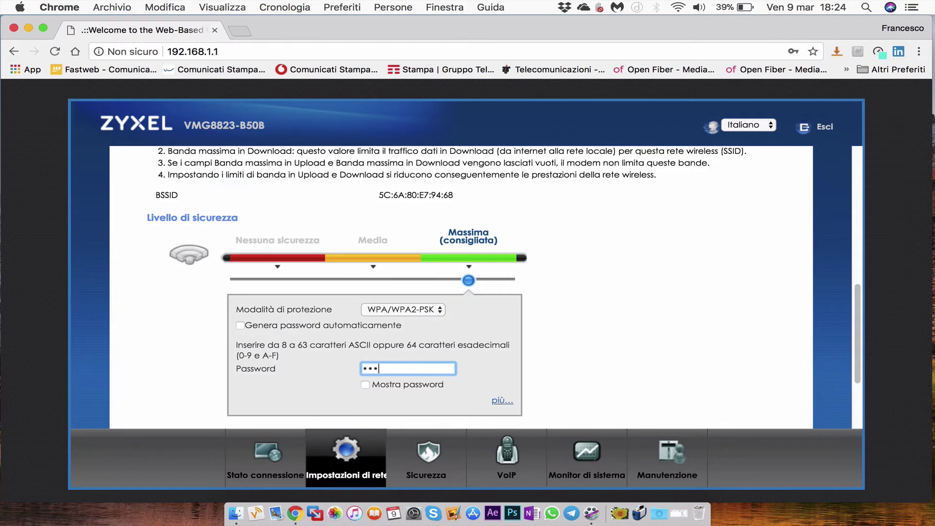
text(•••••••)
scroll(492, 379, up, 10)
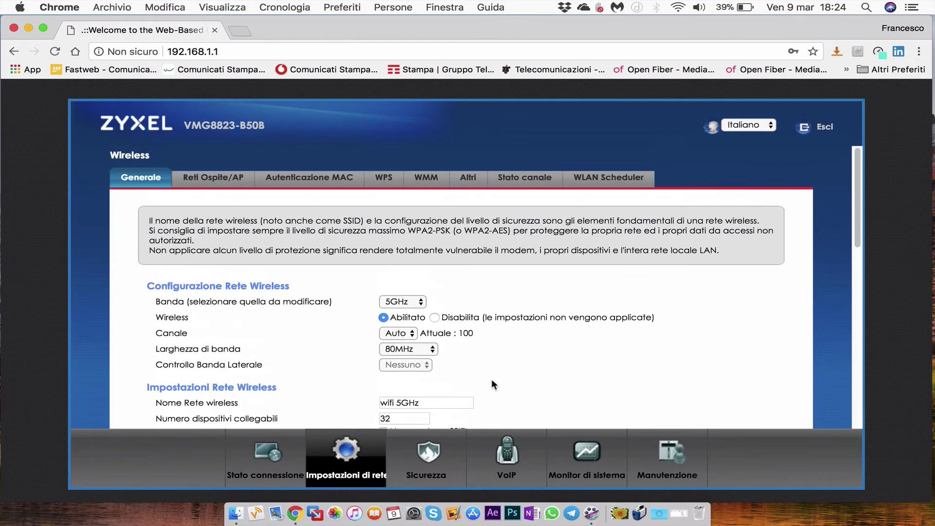
Check the band choices, open the Connettività domestica settings and read the One Connect and AP Steering options
click(412, 302)
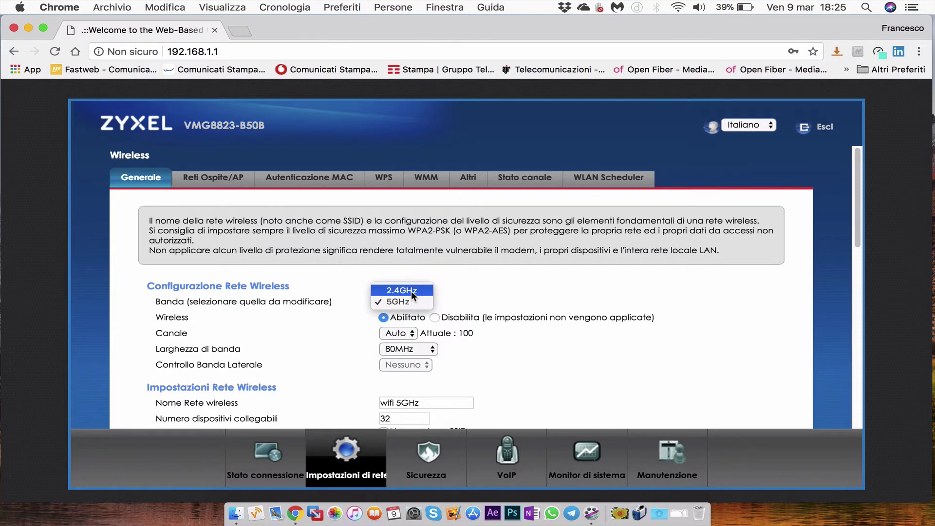
click(473, 287)
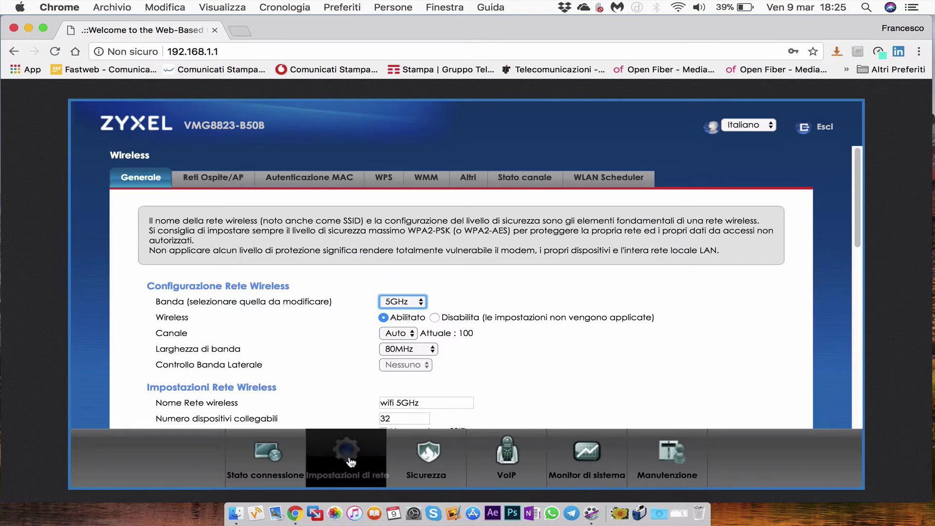
mouse_move(353, 445)
click(355, 417)
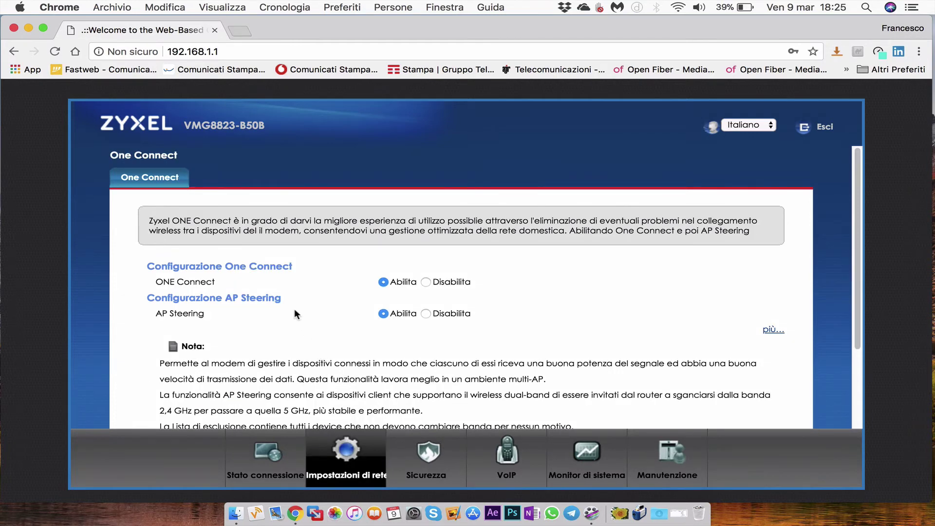
scroll(294, 308, down, 2)
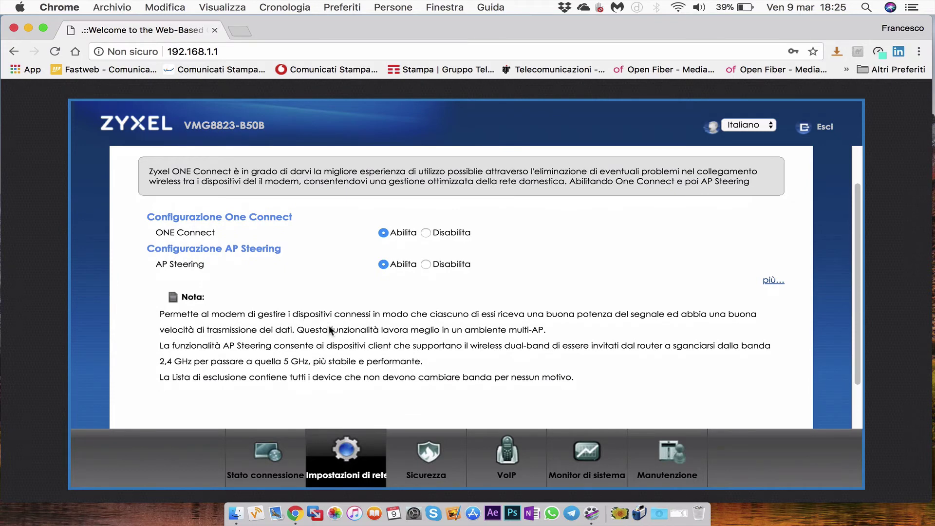
Expand the additional AP Steering options and examine the Soglia SNR thresholds for both bands and the client move threshold
scroll(328, 325, down, 3)
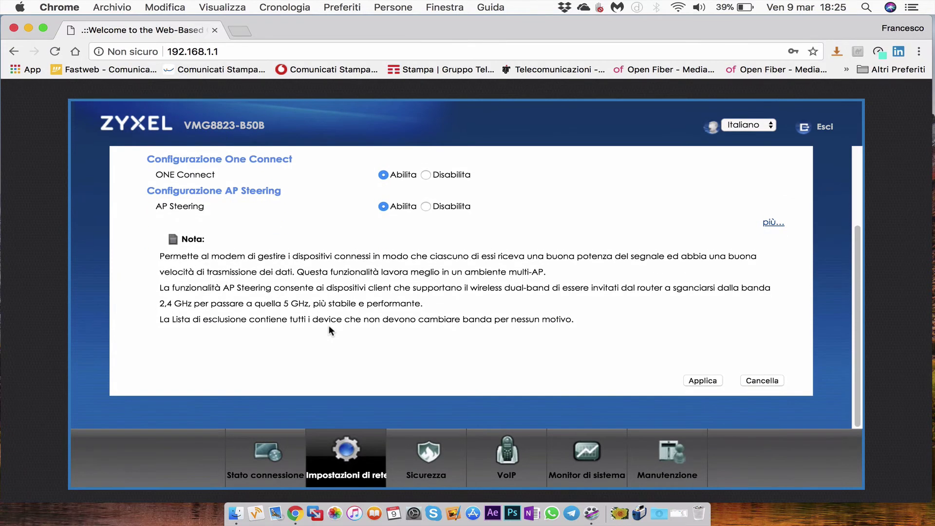
click(763, 219)
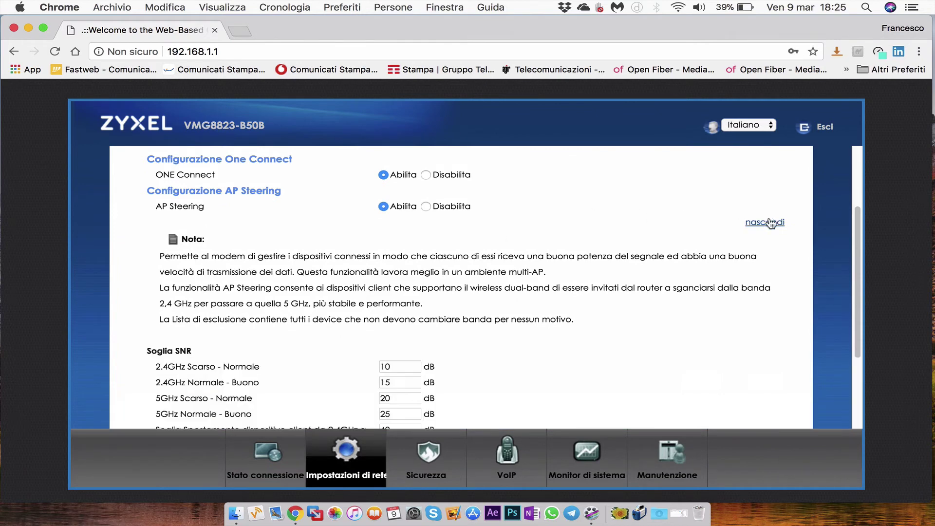
scroll(571, 282, down, 5)
scroll(571, 280, down, 1)
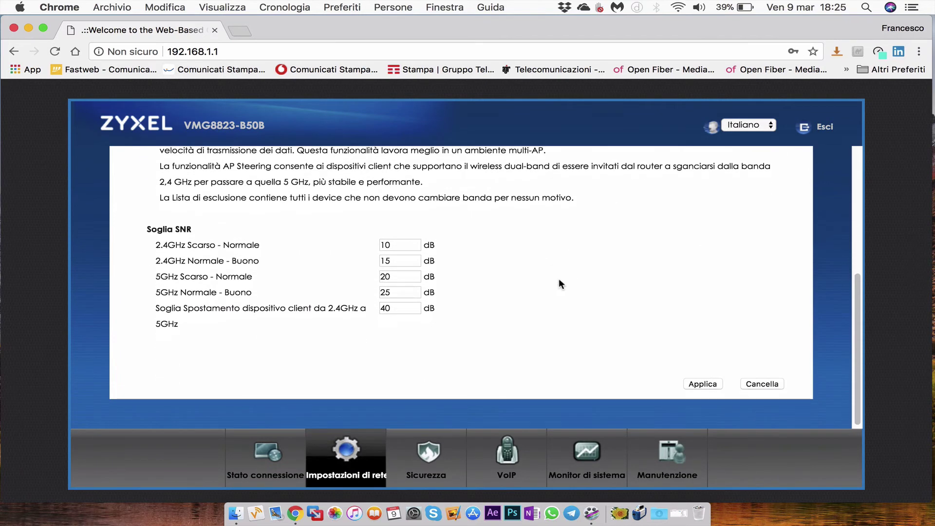
scroll(580, 282, up, 2)
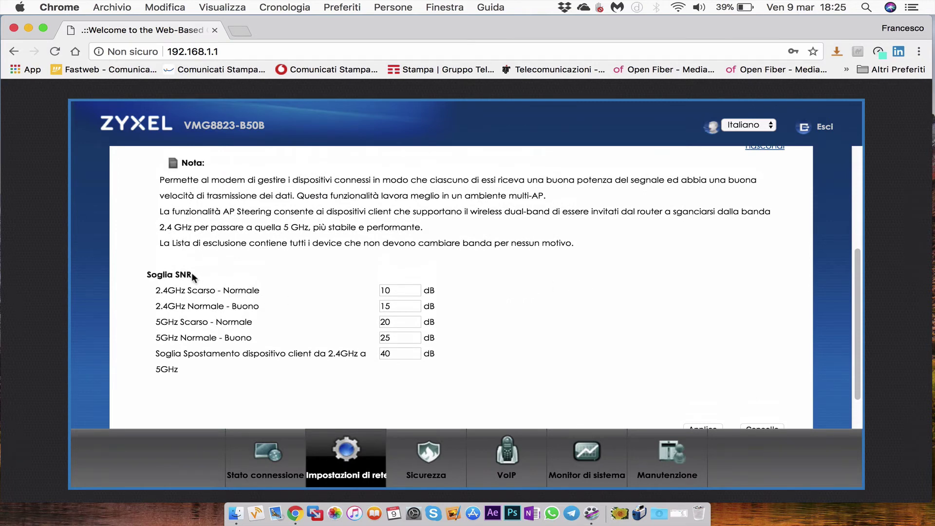
scroll(239, 334, down, 1)
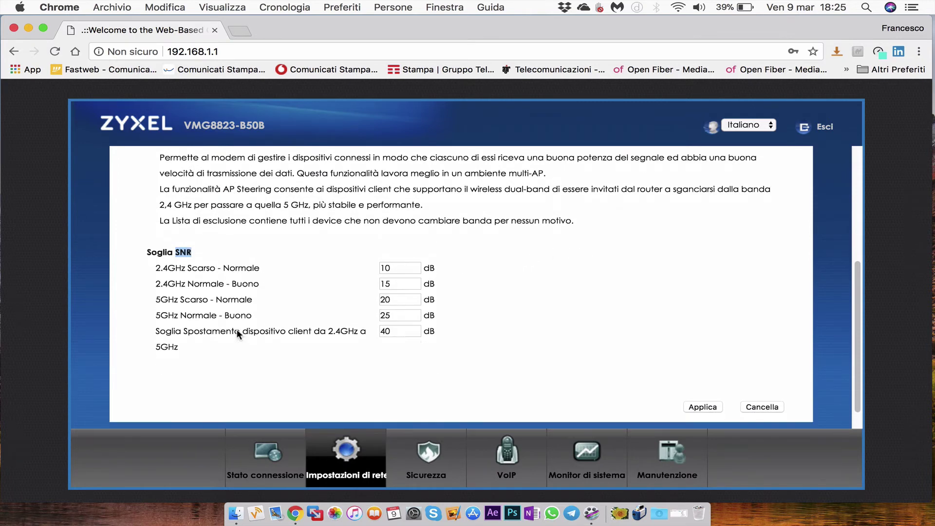
click(394, 262)
click(403, 293)
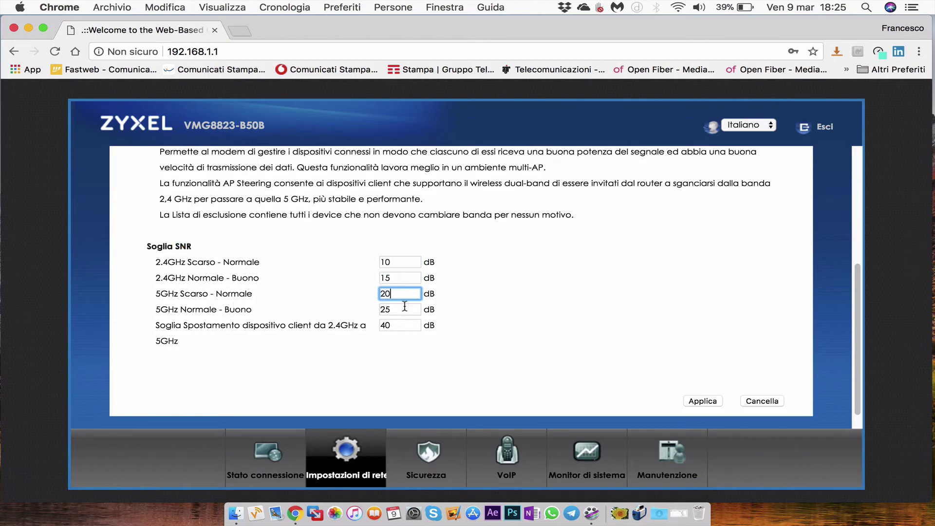
click(405, 310)
click(406, 326)
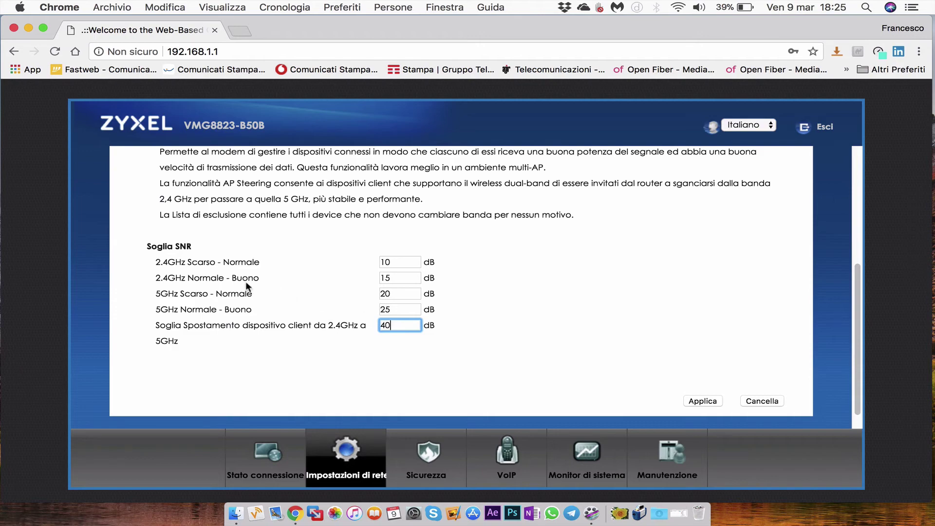
scroll(207, 278, down, 1)
scroll(208, 278, up, 8)
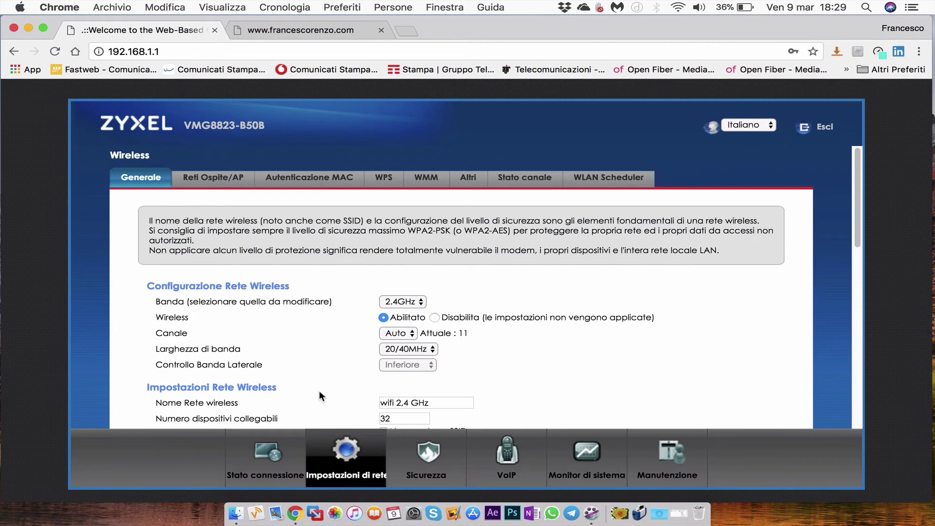
Go to the guest networks in the wireless settings and open the "ospite" network for editing
mouse_move(343, 449)
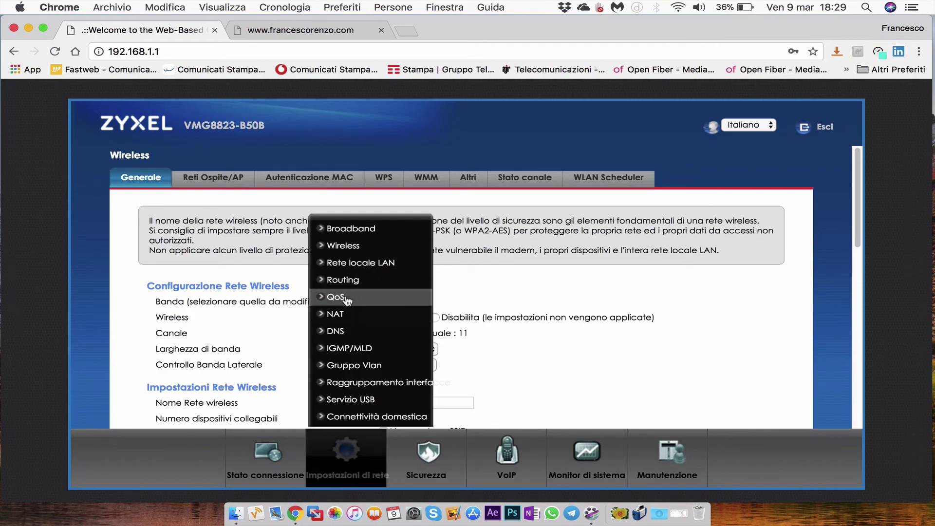
click(345, 245)
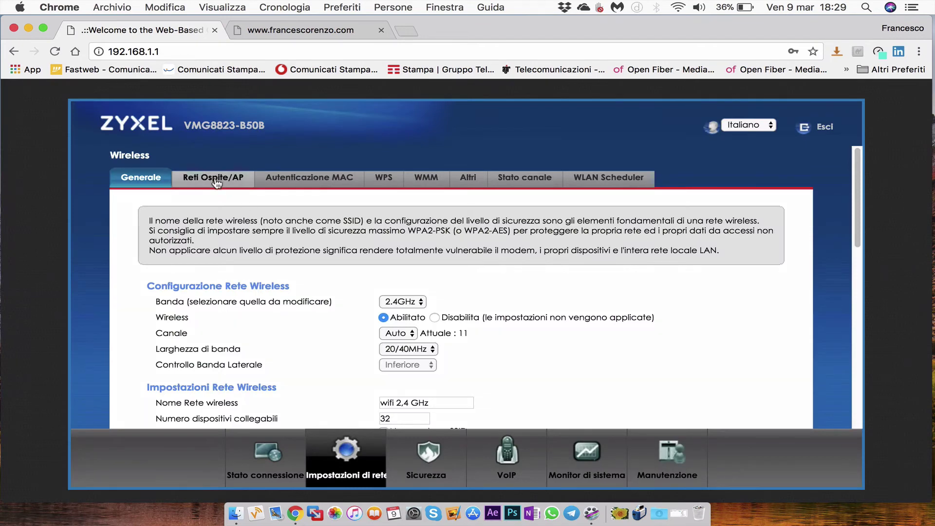
click(216, 180)
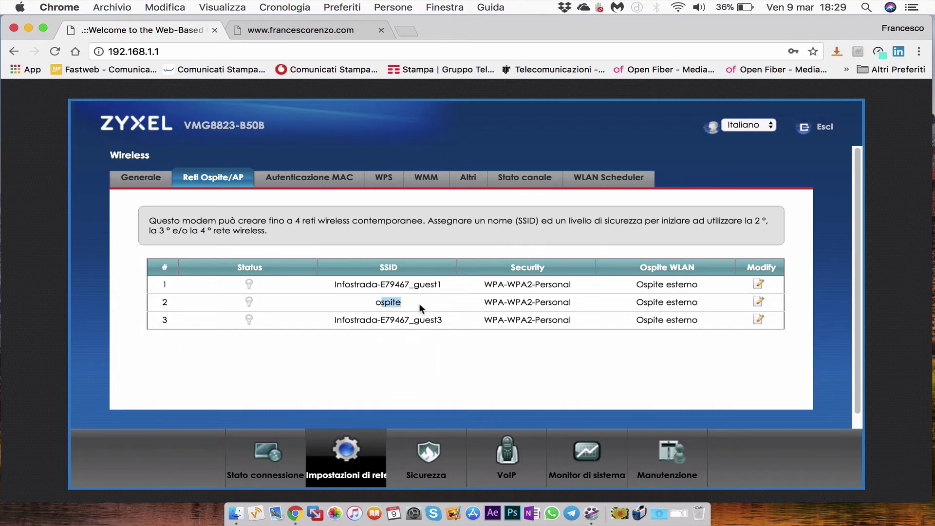
click(757, 300)
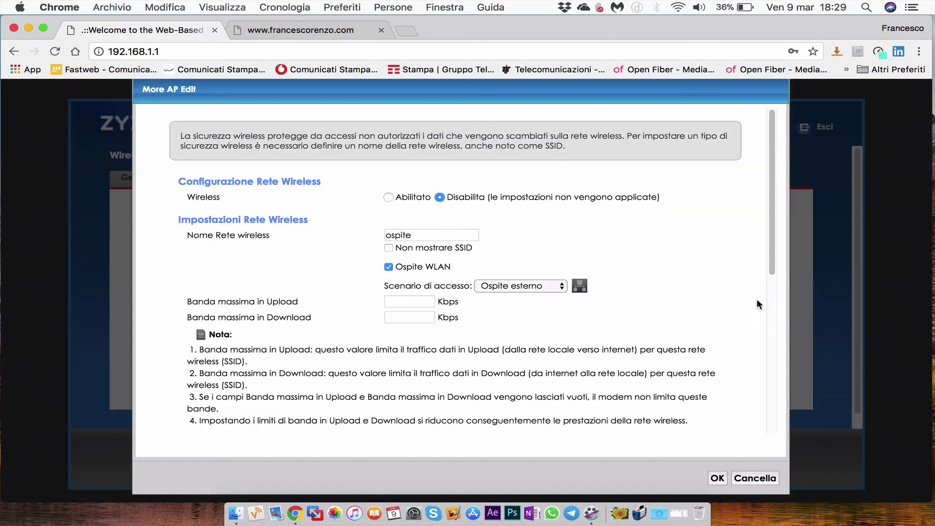
Examine the ospite network's activation choices, name, maximum upload and download bandwidth fields, security level and password settings
click(388, 197)
click(439, 197)
drag(412, 235, 390, 238)
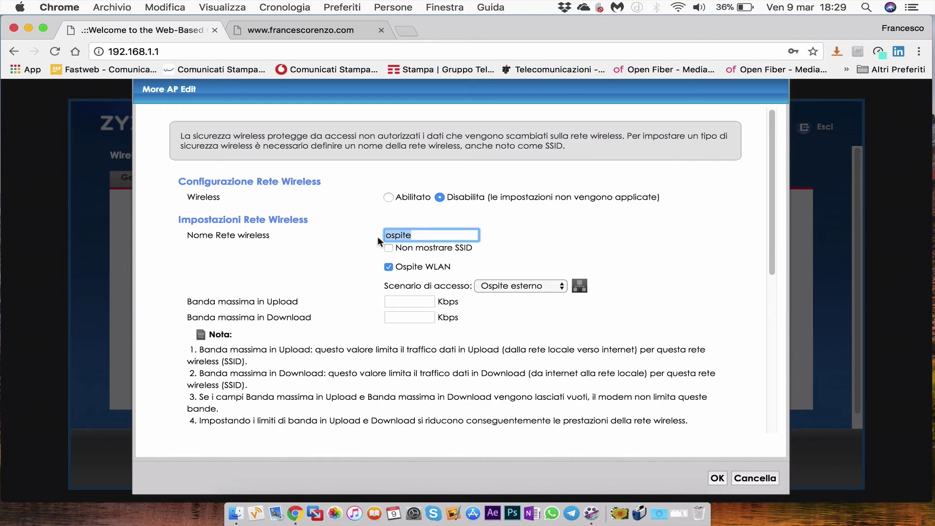
click(342, 260)
scroll(342, 260, down, 2)
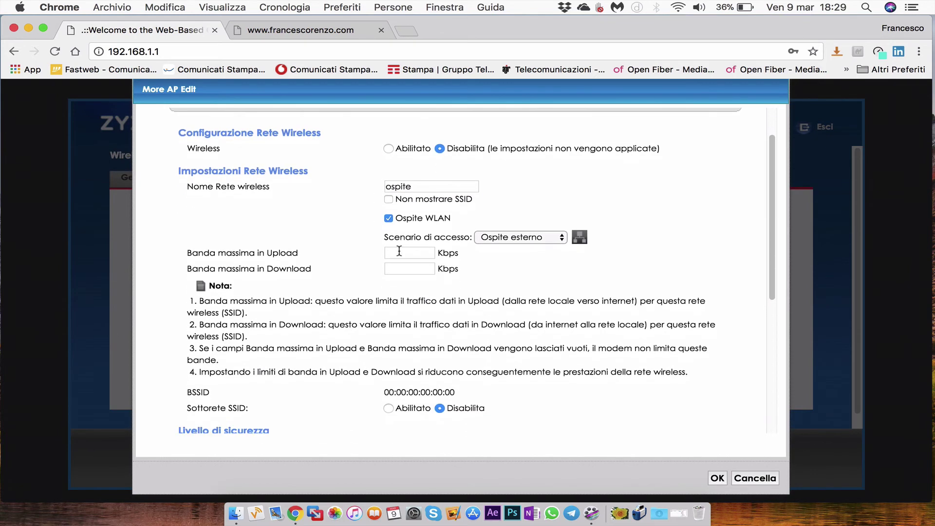
click(399, 254)
click(401, 268)
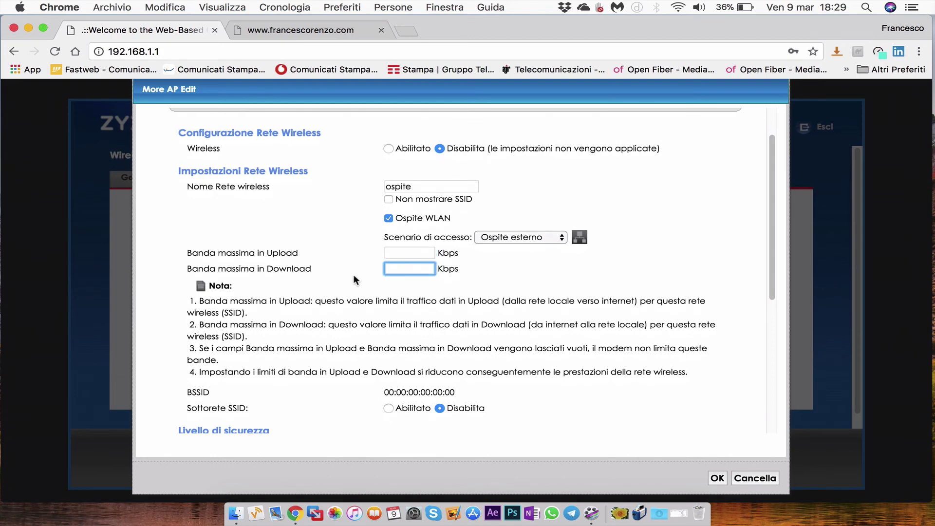
scroll(356, 278, down, 2)
scroll(354, 279, down, 1)
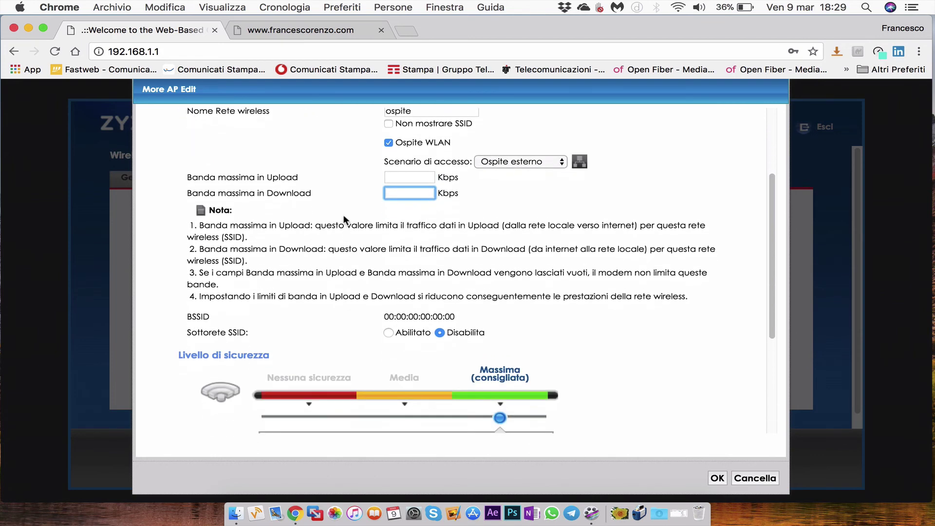
scroll(295, 269, down, 5)
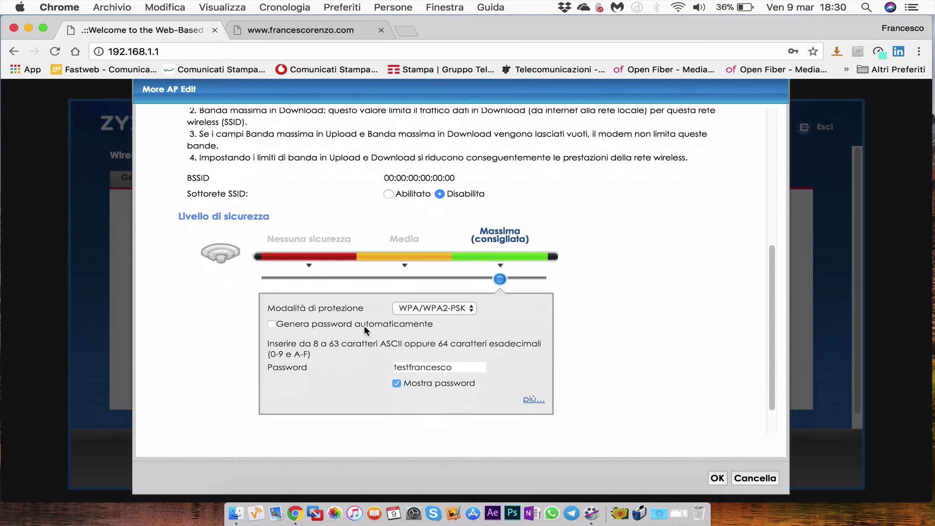
double_click(458, 368)
scroll(624, 338, up, 10)
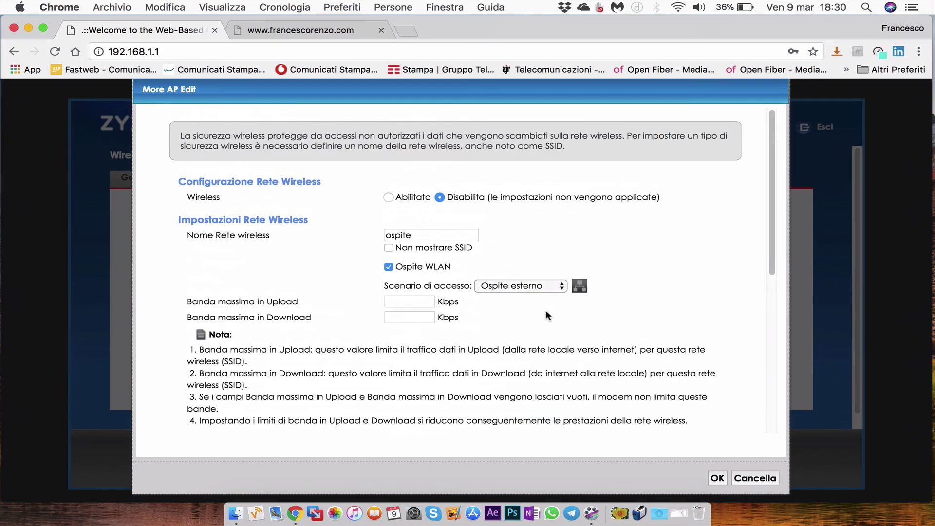
Try enabling the ospite guest network, set it back to disabled and discard the edit
click(389, 197)
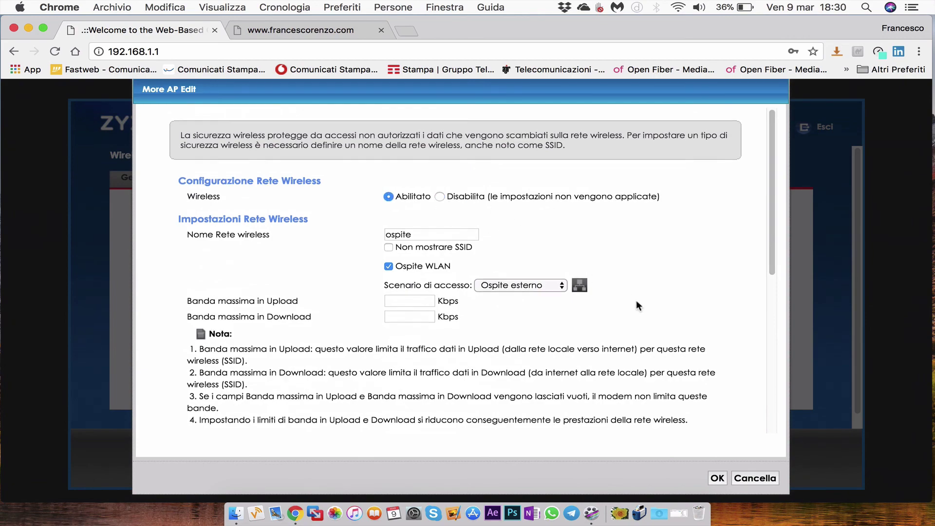
scroll(636, 300, down, 10)
scroll(613, 300, up, 10)
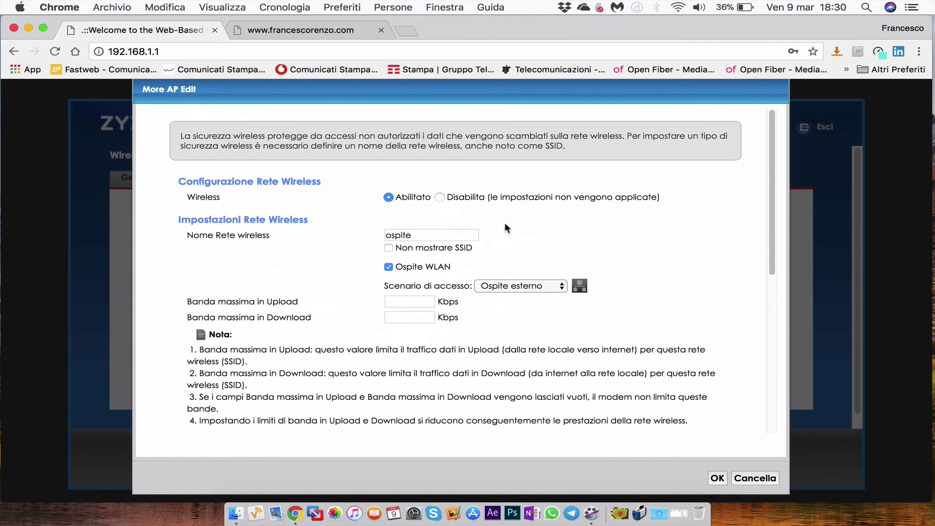
click(439, 197)
click(756, 477)
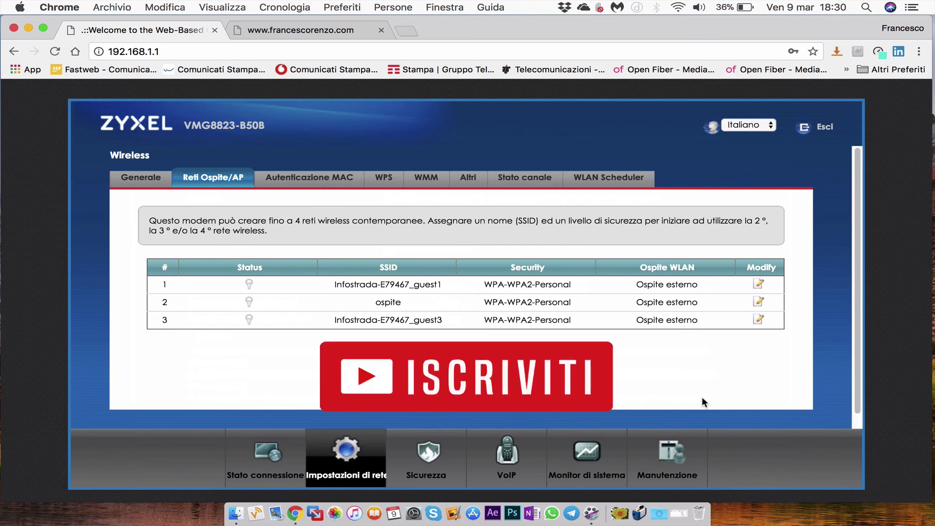